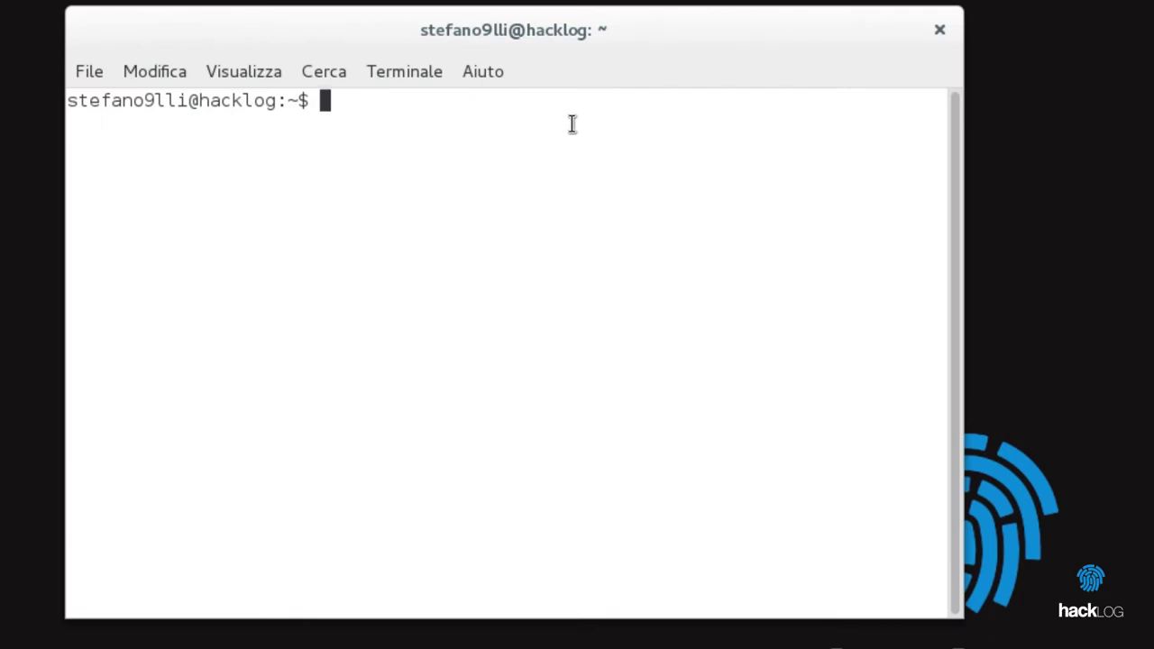
# - Run sudo fdisk -l with the administrator password and highlight the 60 MiB /dev/sdb disk line
pyautogui.write('sudo fdisk')
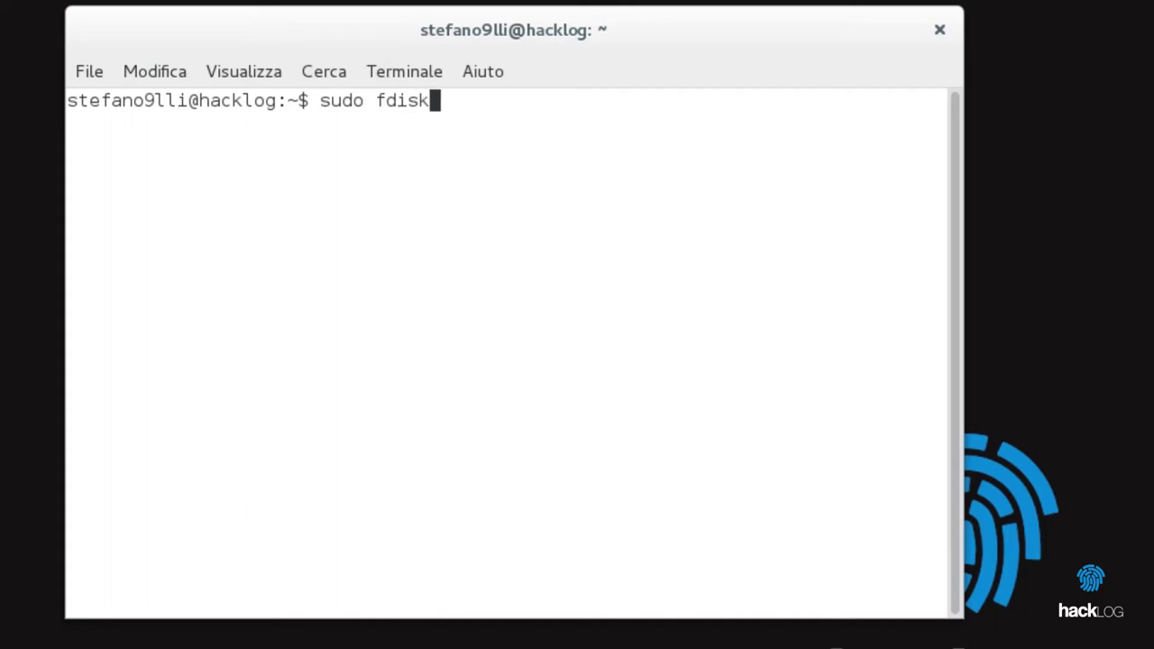
pyautogui.write('-l')
pyautogui.press('Return')
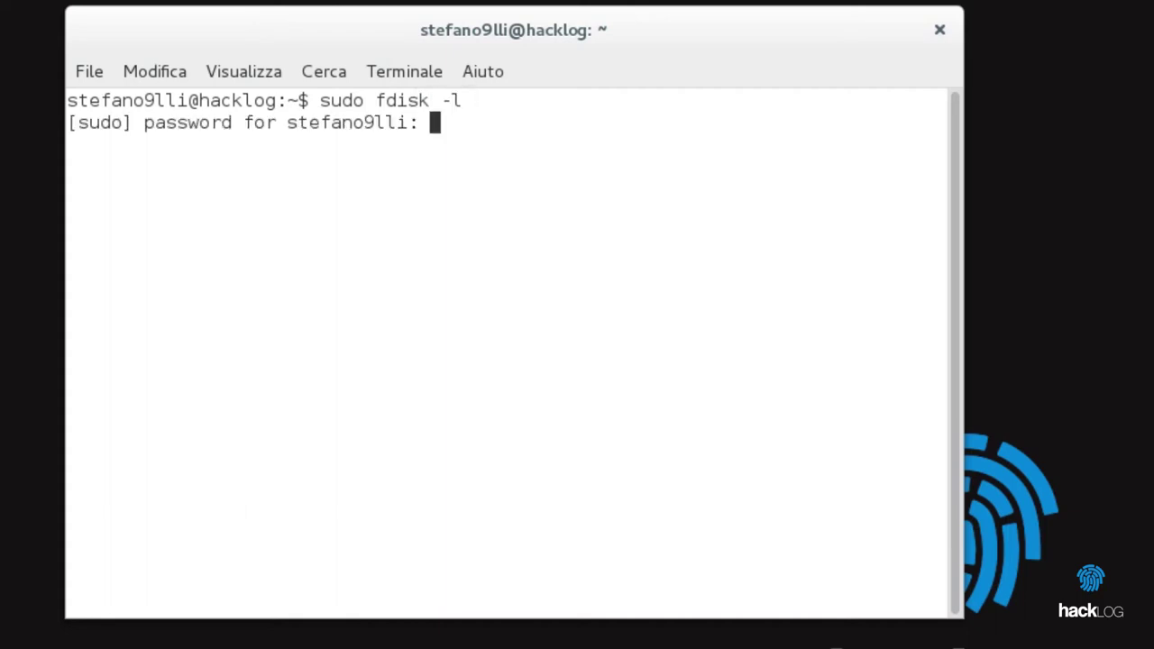
pyautogui.press('Return')
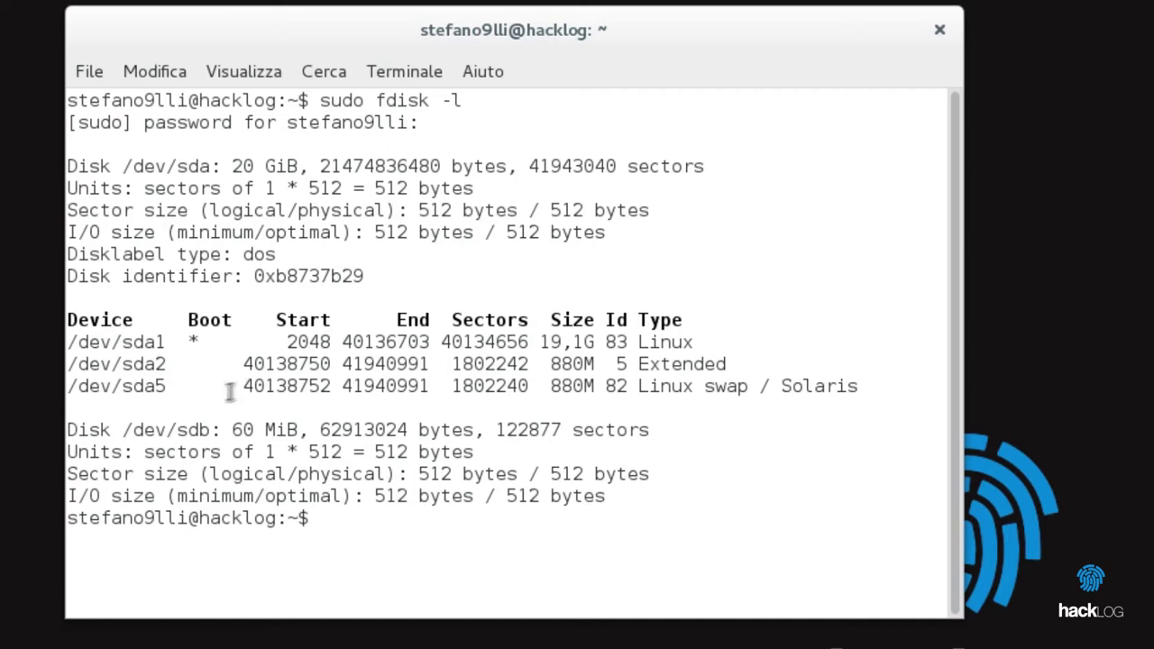
pyautogui.moveTo(69, 426); pyautogui.dragTo(662, 430)
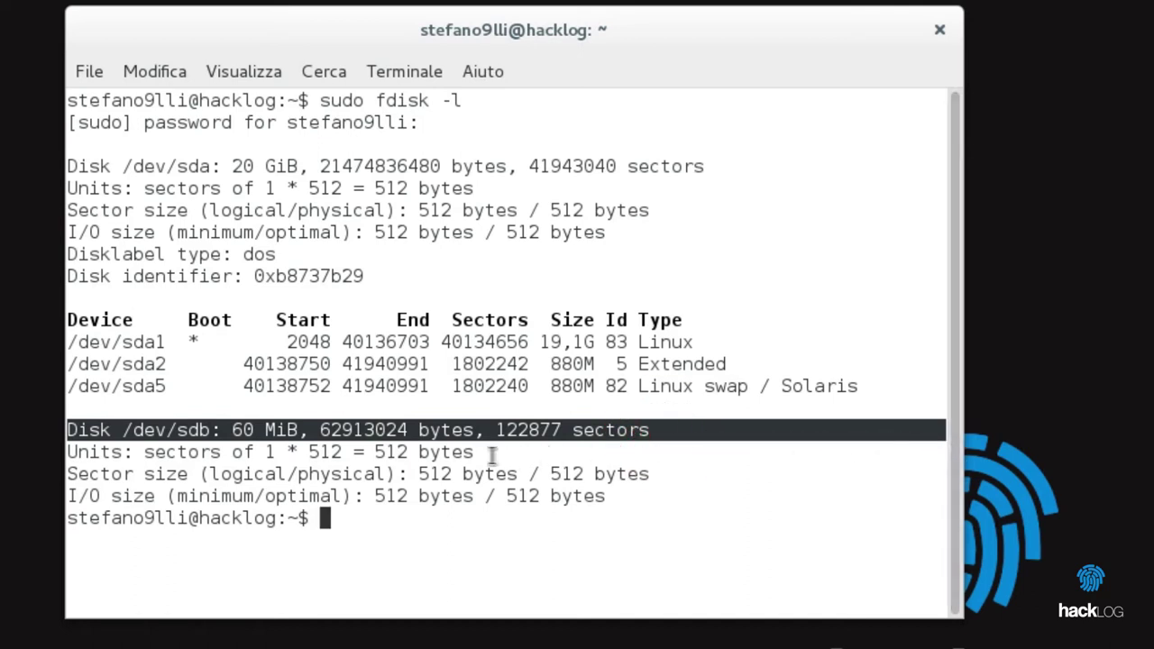
pyautogui.moveTo(123, 430); pyautogui.dragTo(211, 430)
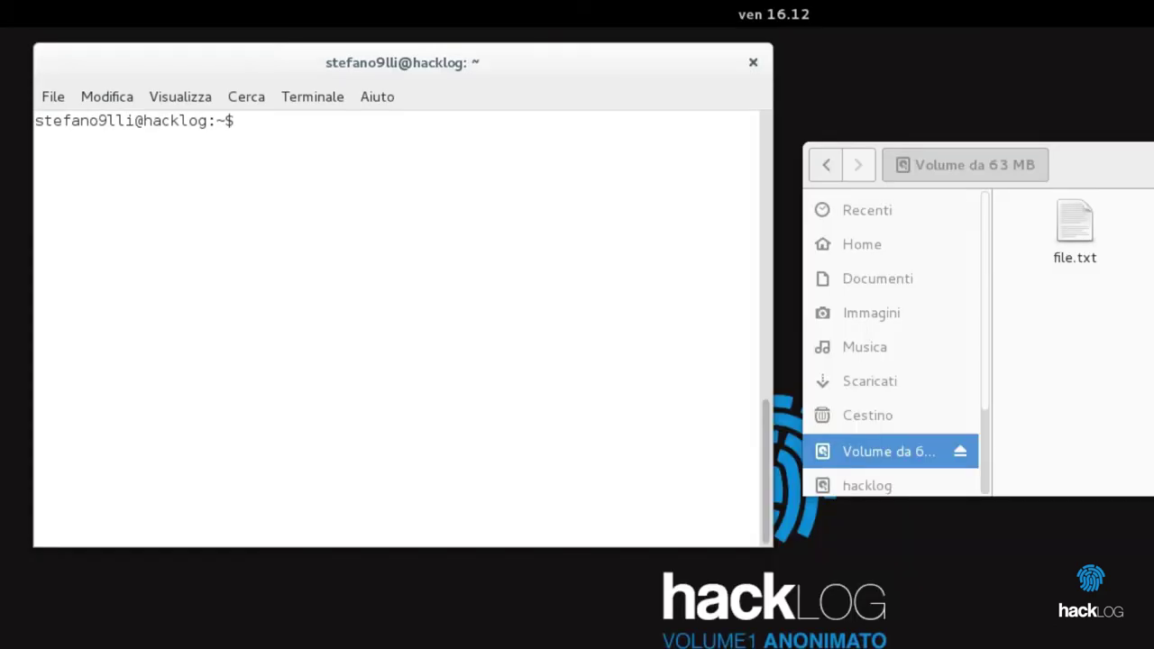
# - Zero-fill the whole /dev/sdb drive with sudo shred -vzn 0 /dev/sdb
pyautogui.write('sudo shred ')
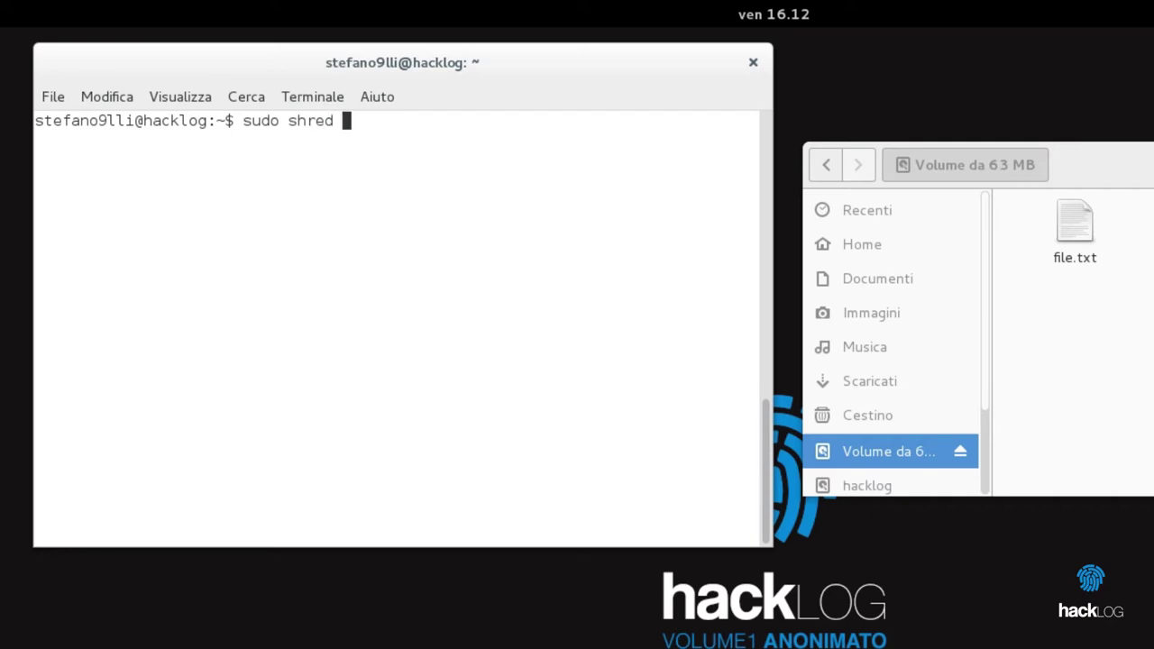
pyautogui.write('-vzn 0 /dev/sd')
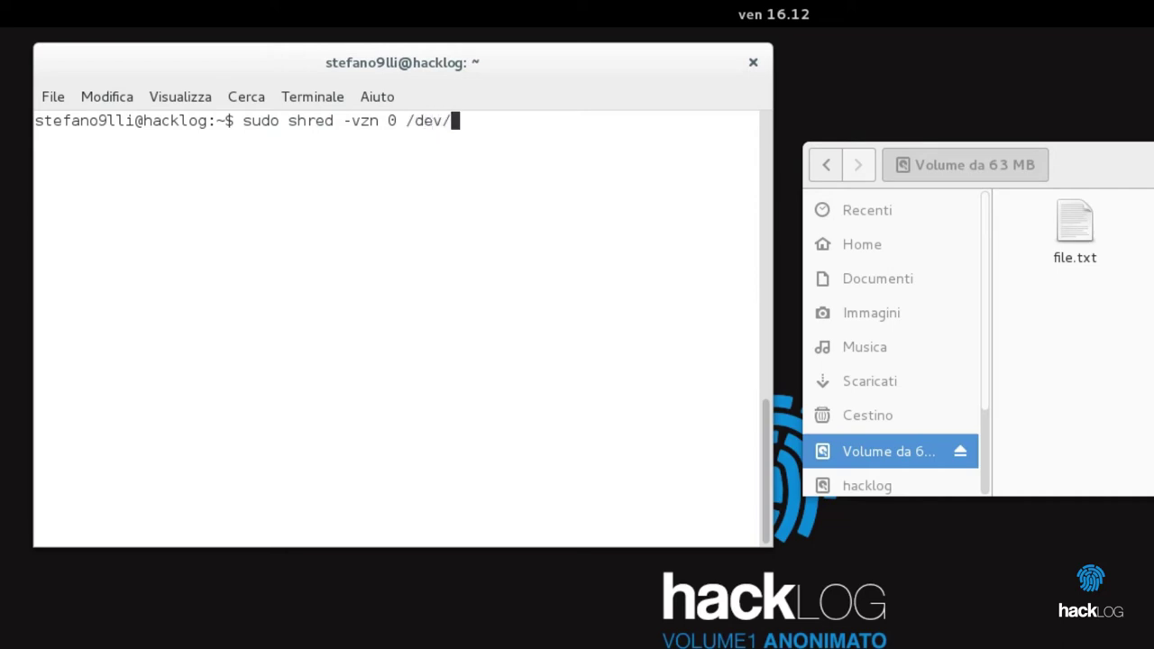
pyautogui.write('b')
pyautogui.press('Return')
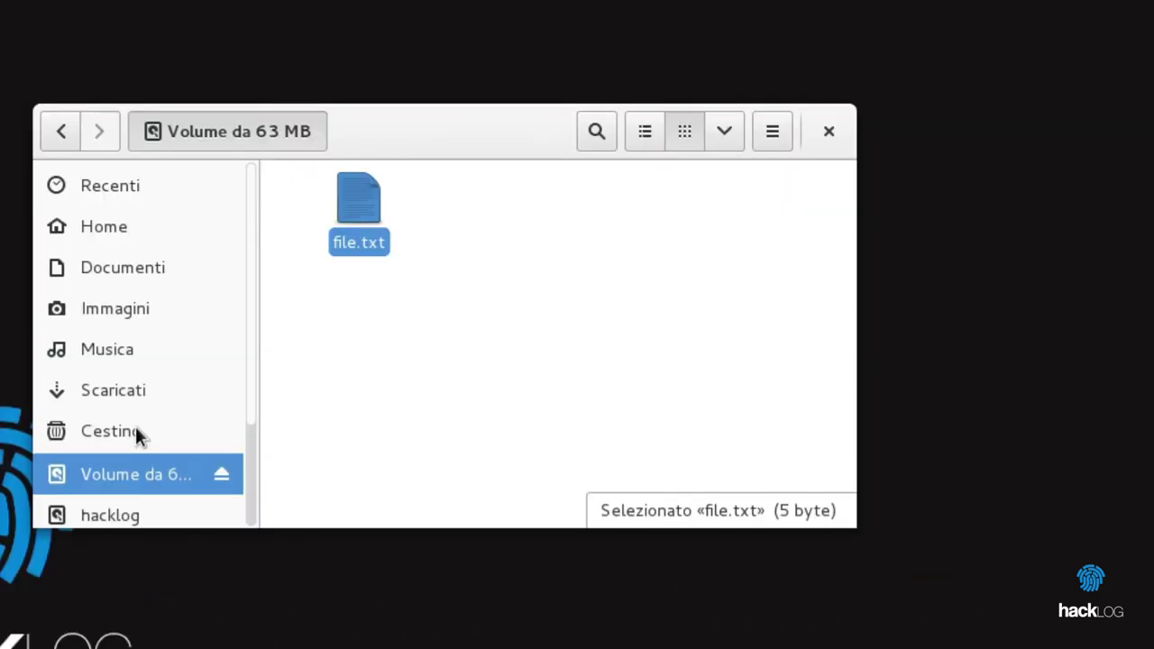
# - Open the empty 63 MB volume, paste file.txt onto it, and expand the input/output error details
pyautogui.scroll(-1, 135, 426)
pyautogui.click(122, 424)
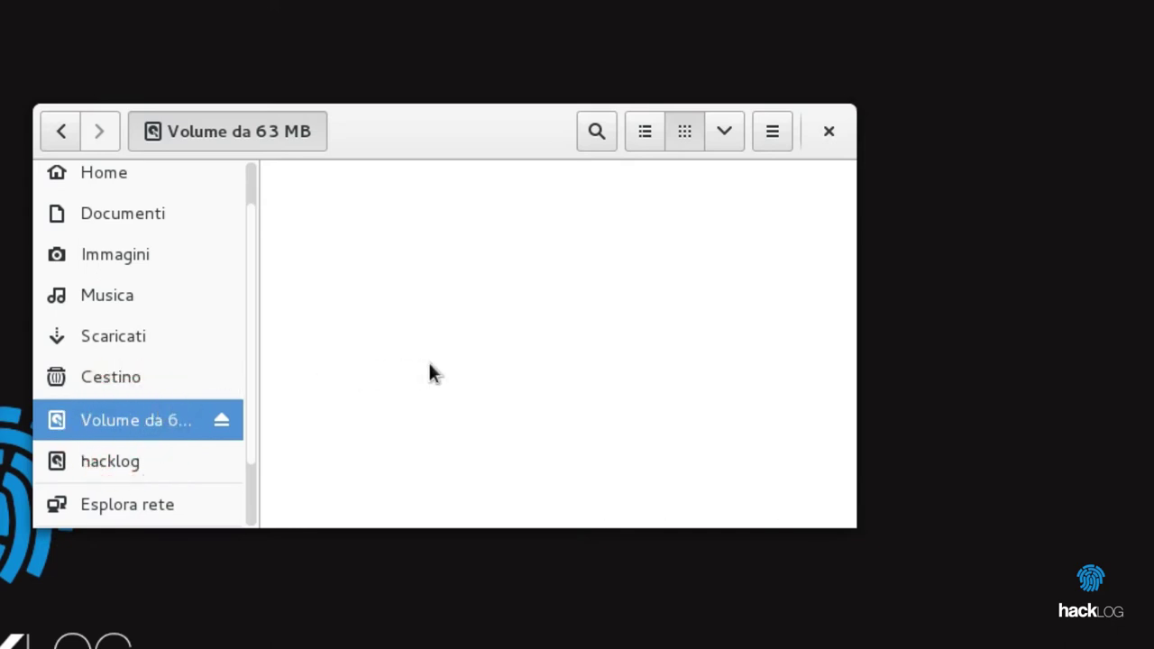
pyautogui.moveTo(335, 183); pyautogui.dragTo(690, 448)
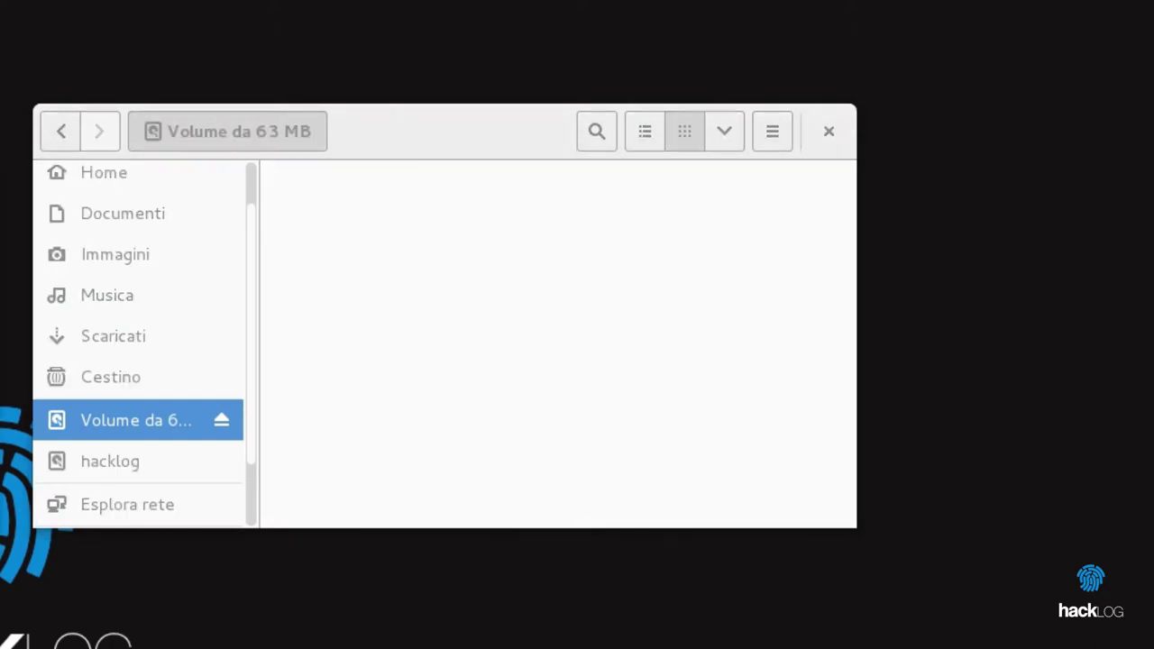
pyautogui.rightClick(457, 309)
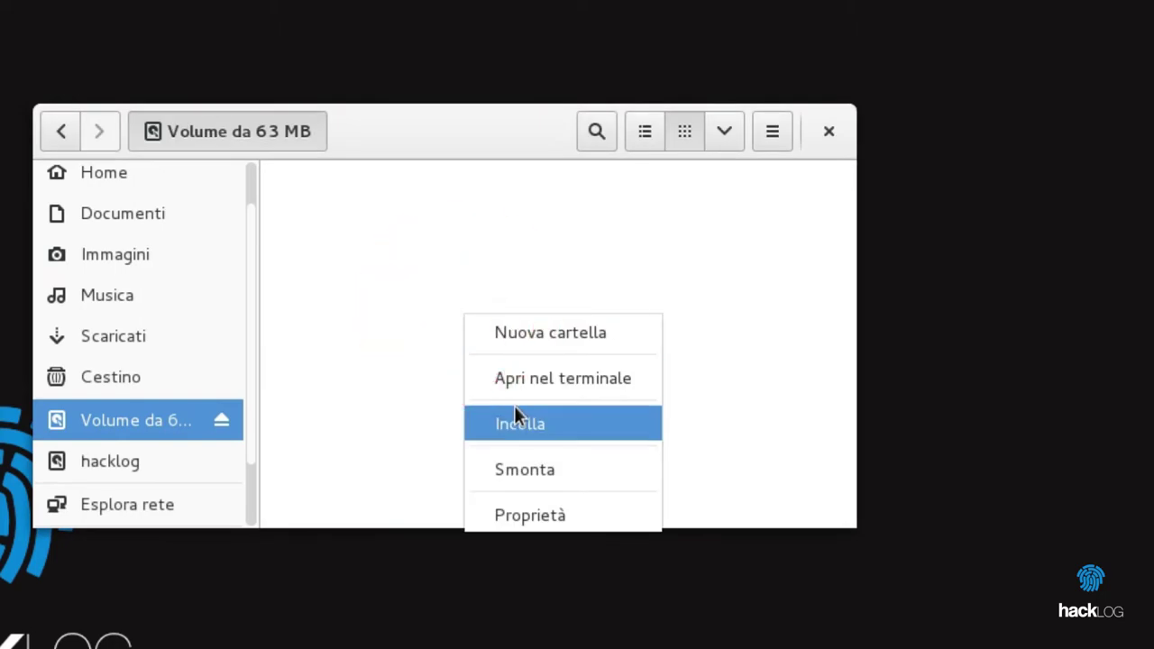
pyautogui.click(515, 410)
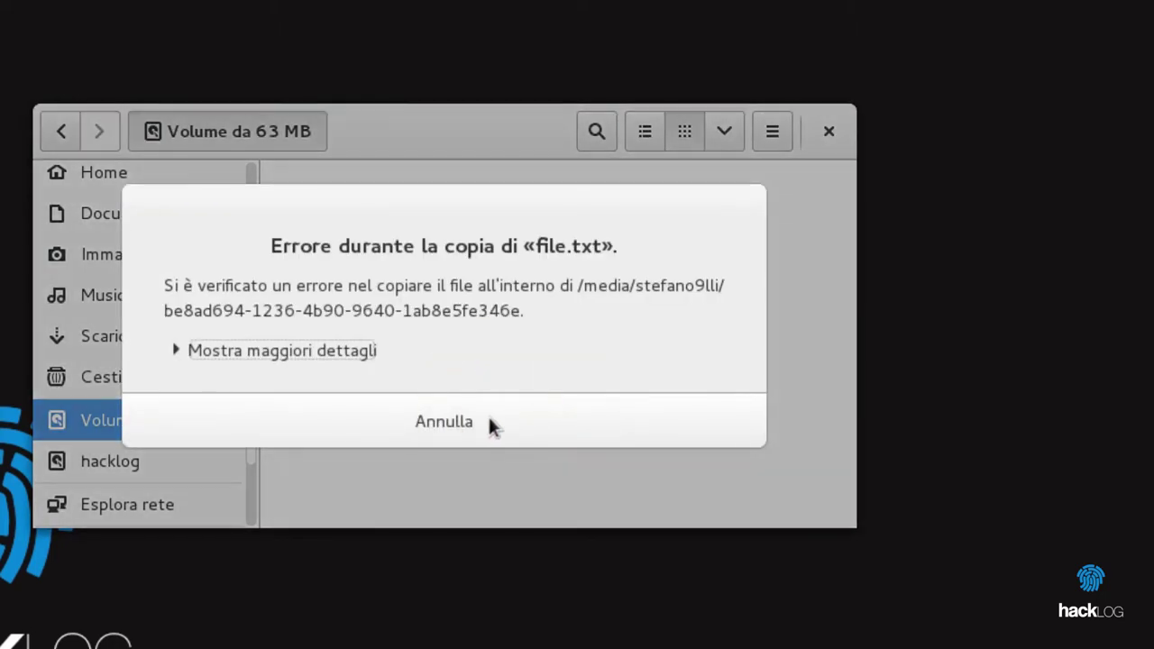
pyautogui.click(304, 355)
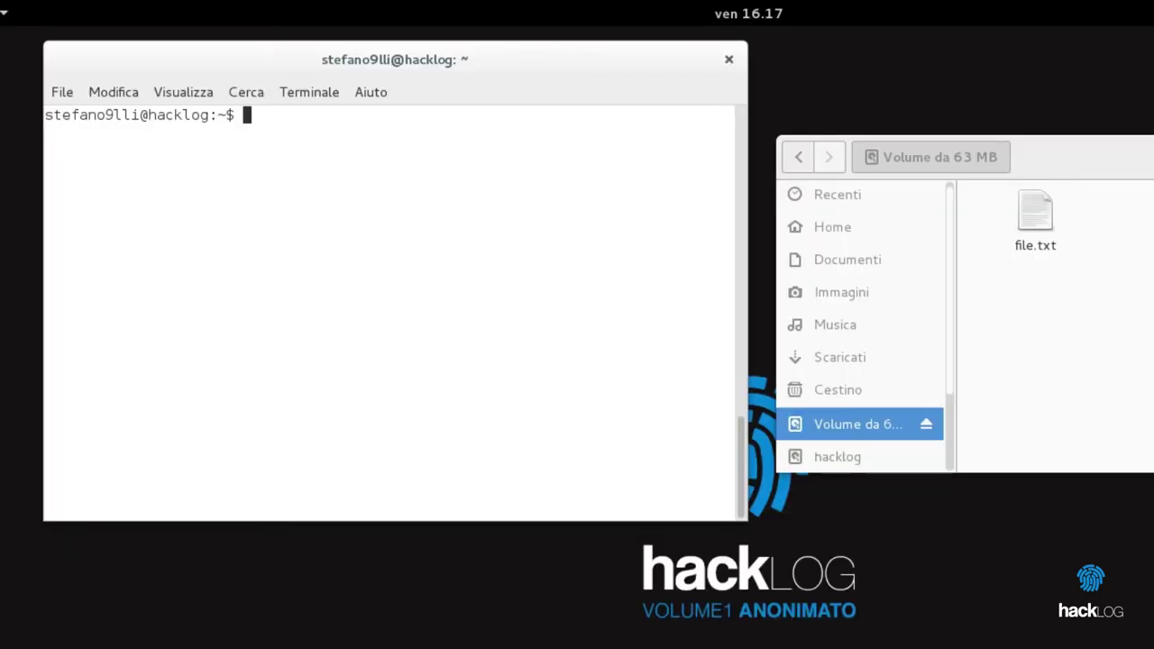
# - Run sudo shred -vzn 3 /dev/sdb for three random passes plus a final zero pass
pyautogui.click(503, 426)
pyautogui.write('sudo shred ')
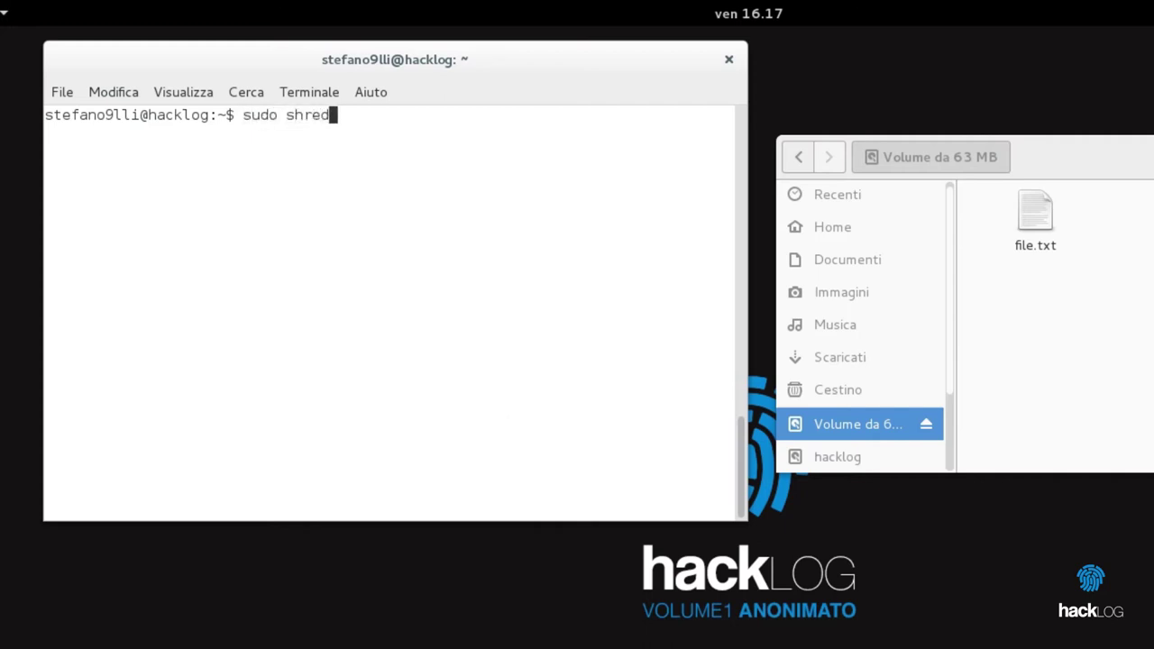
pyautogui.write('-vzn 3 /d')
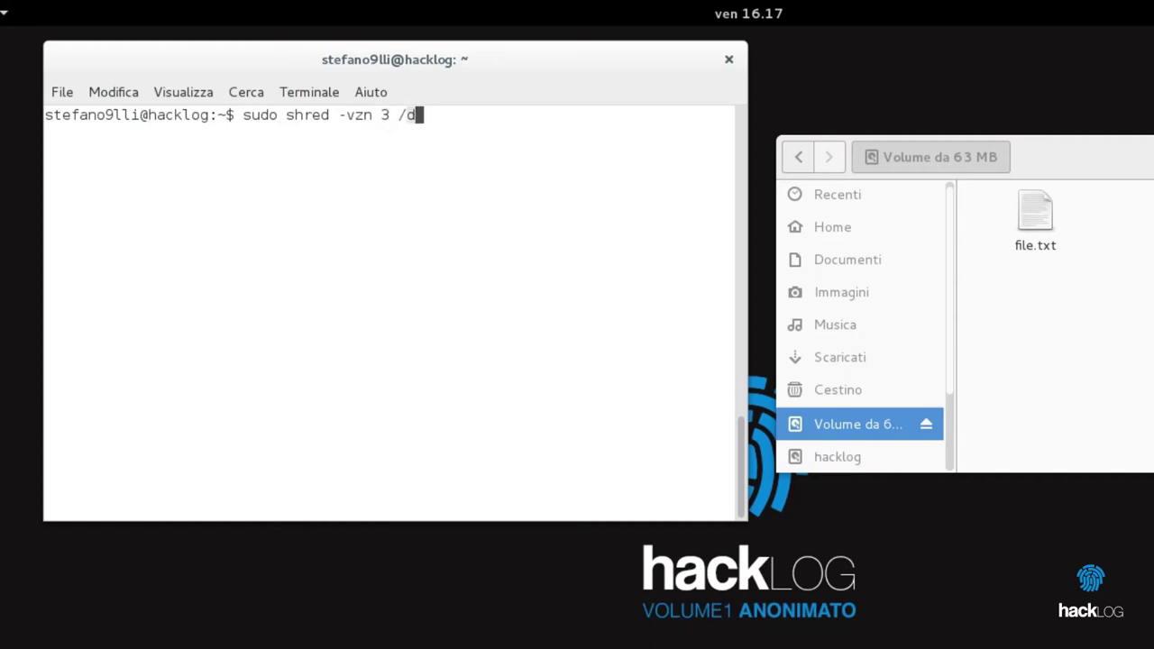
pyautogui.write('ev/sdb')
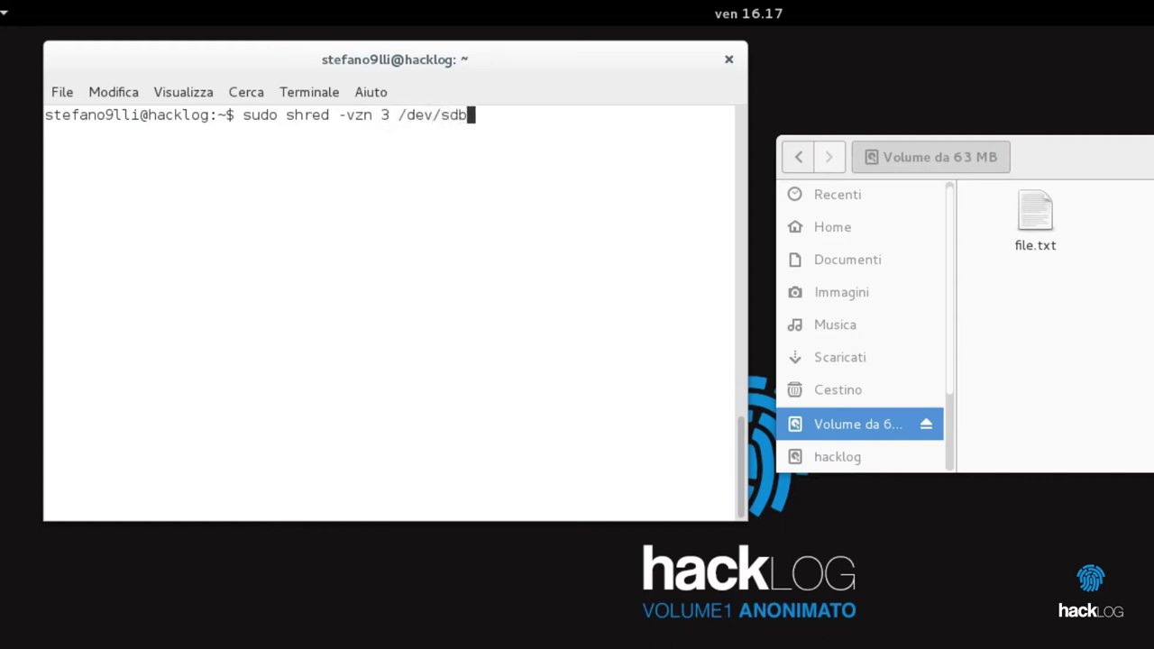
pyautogui.press('Return')
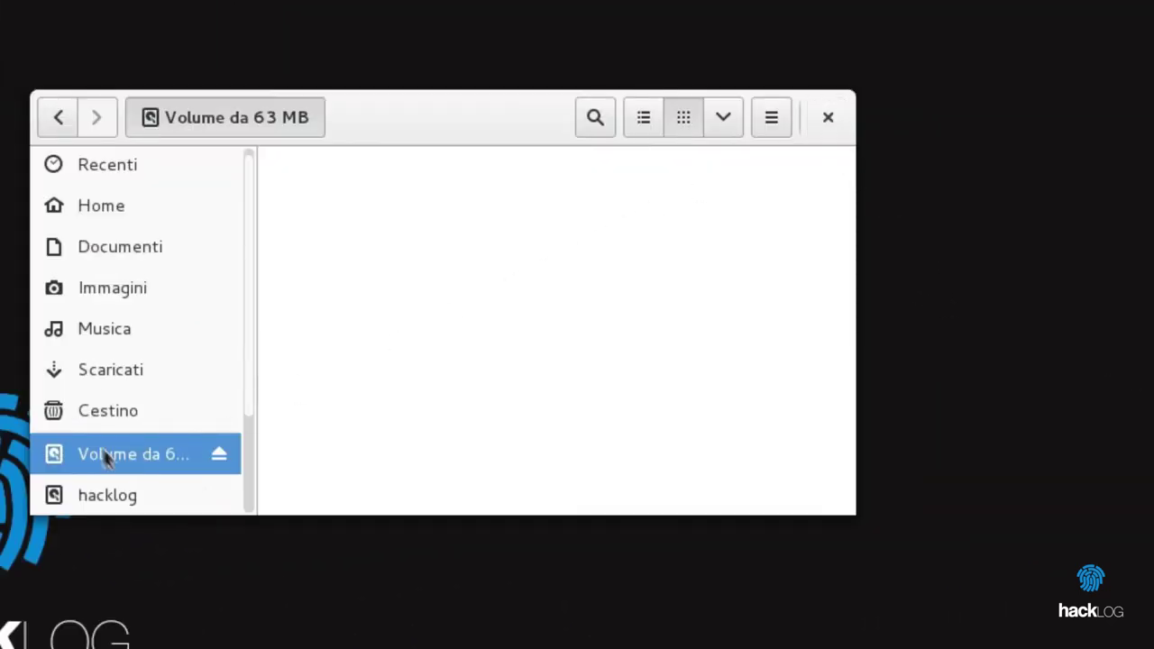
# - Show the home folder and delete ciao.txt securely with shred --remove ciao.txt
pyautogui.click(101, 206)
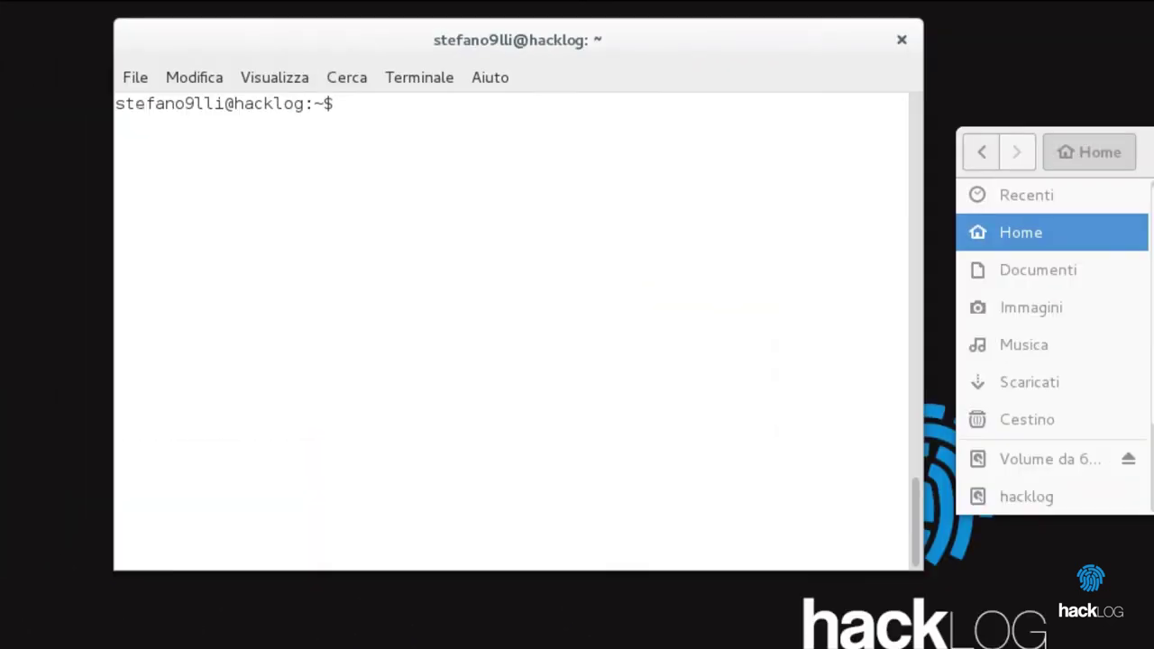
pyautogui.write('shred --remove ')
pyautogui.write('ciao.txt')
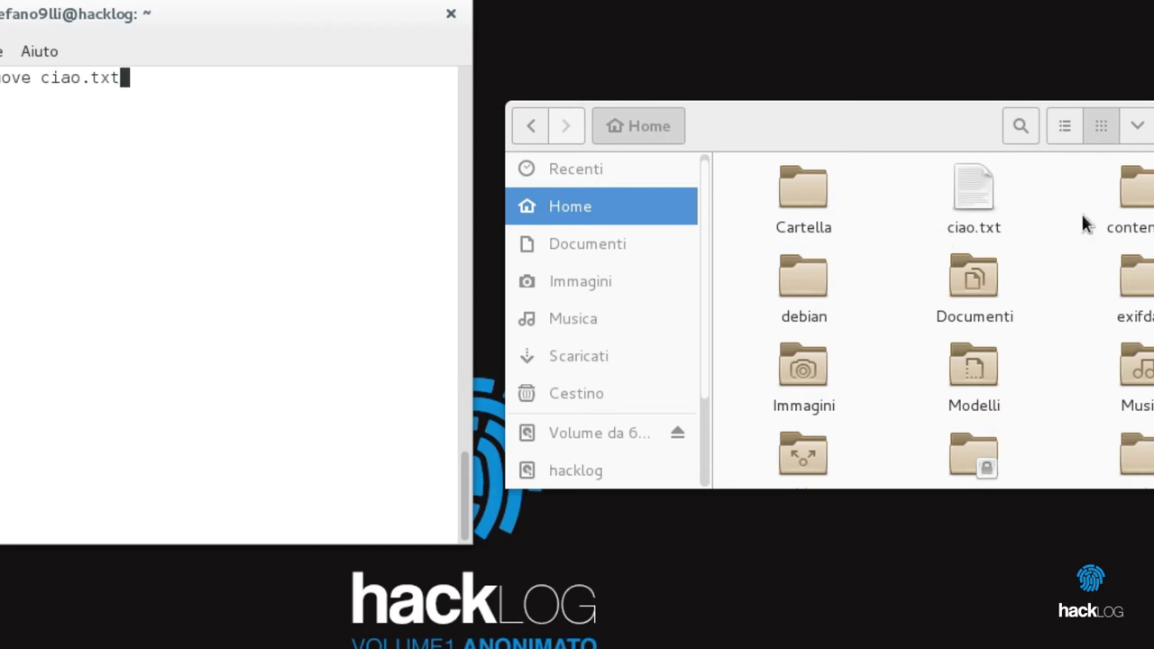
pyautogui.press('Return')
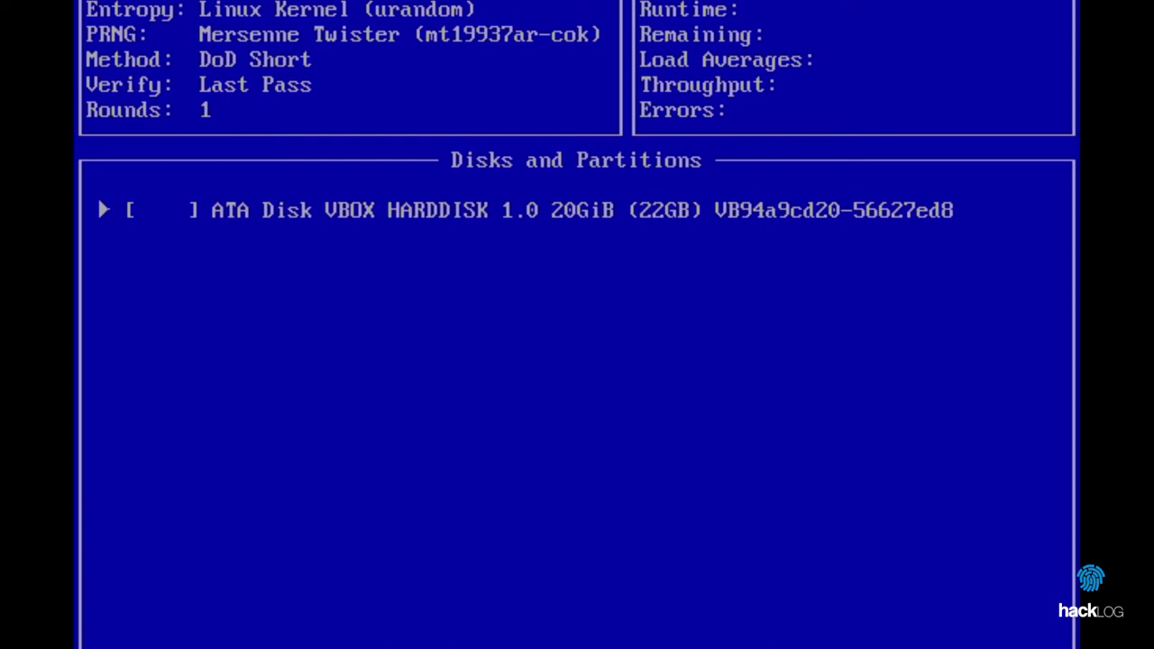
# - Change the DBAN wipe method from DoD Short to PRNG Stream
pyautogui.press('m')
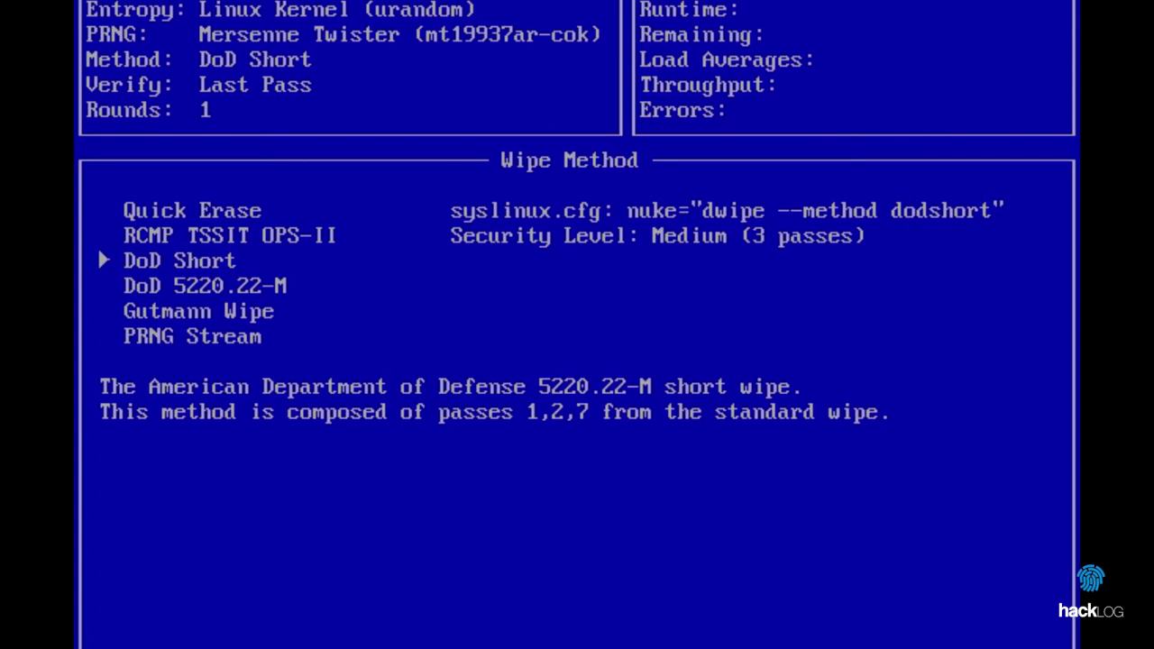
pyautogui.press('Down')
pyautogui.press('Down')
pyautogui.press('Down')
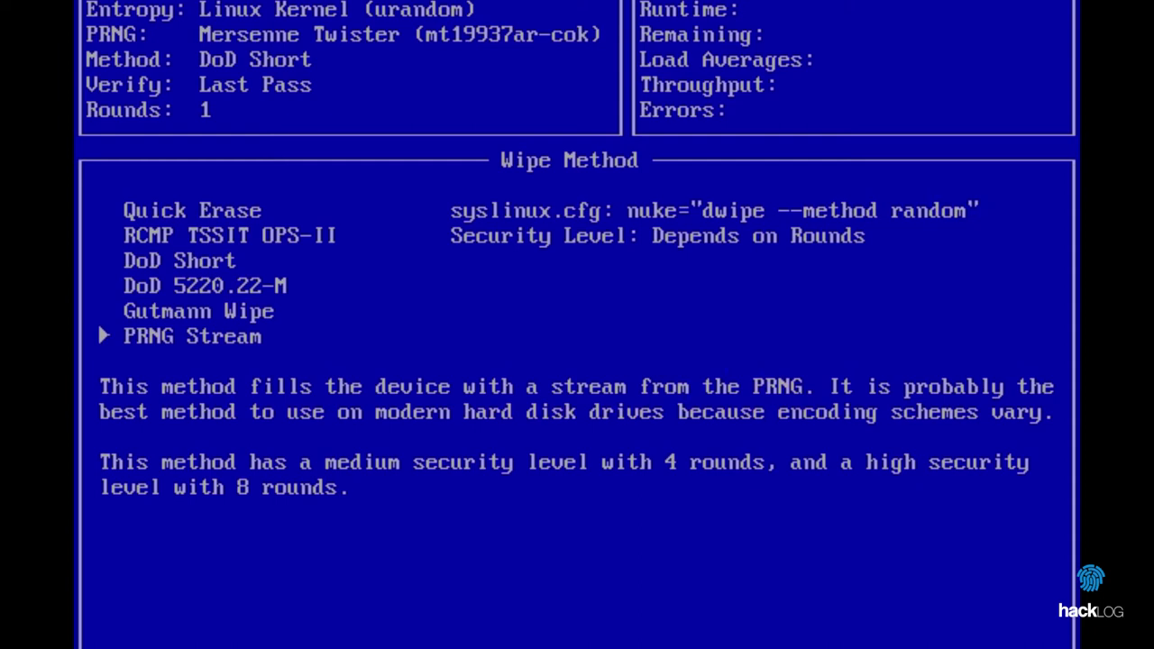
pyautogui.press('Return')
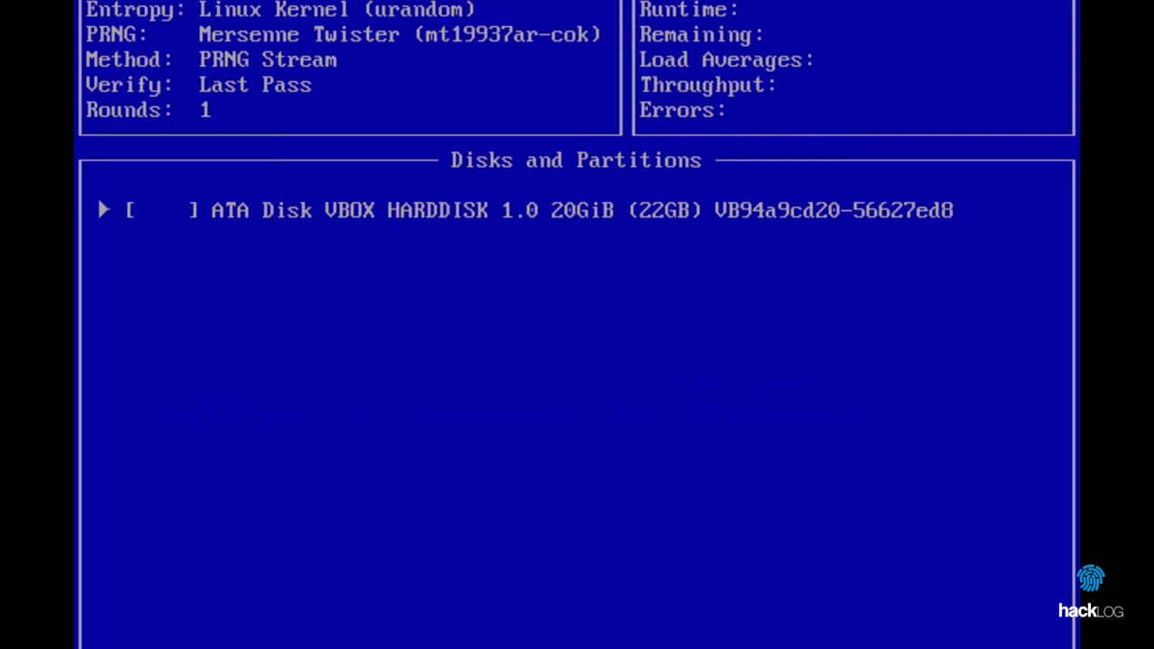
pyautogui.press('p')
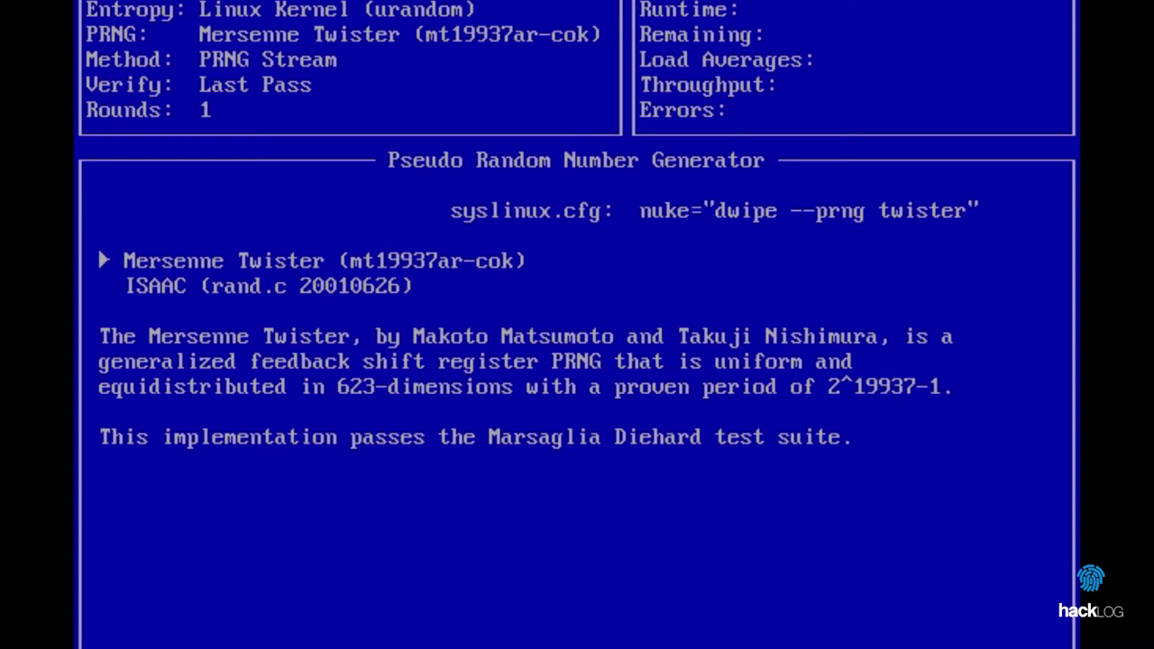
pyautogui.press('Down')
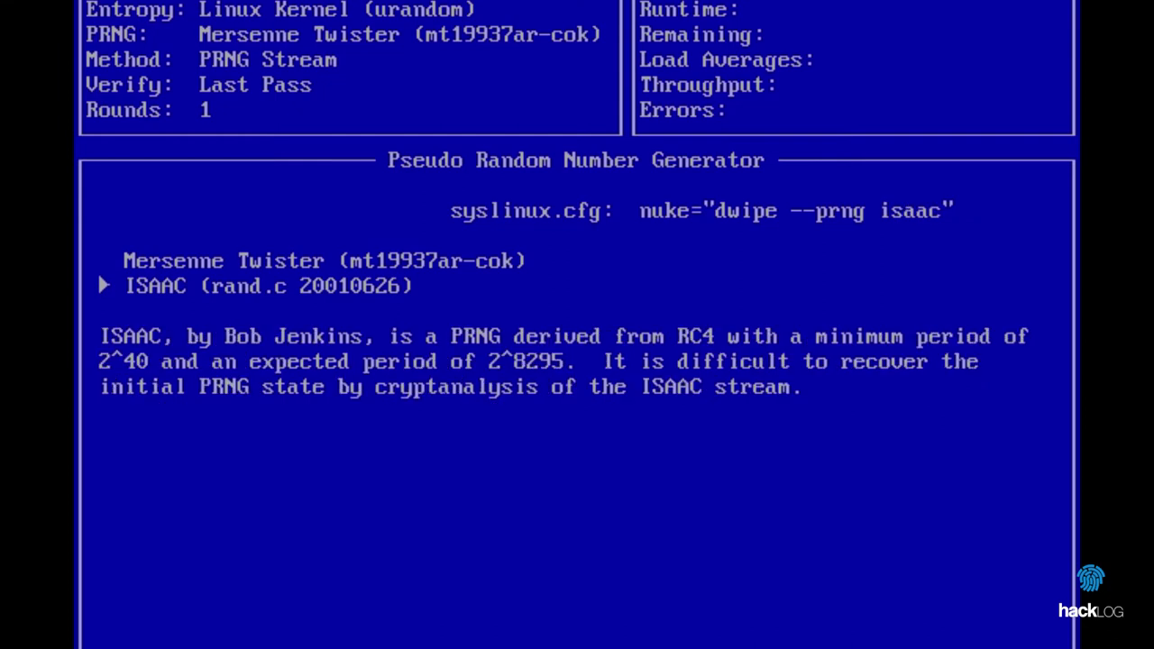
pyautogui.press('Up')
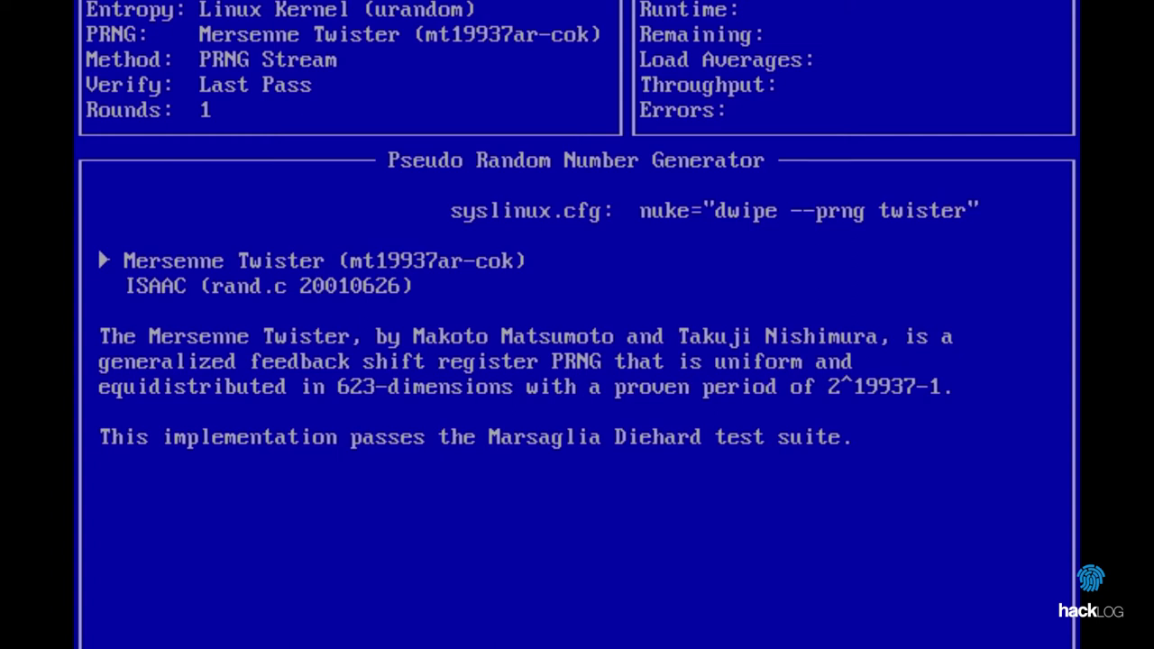
pyautogui.press('Return')
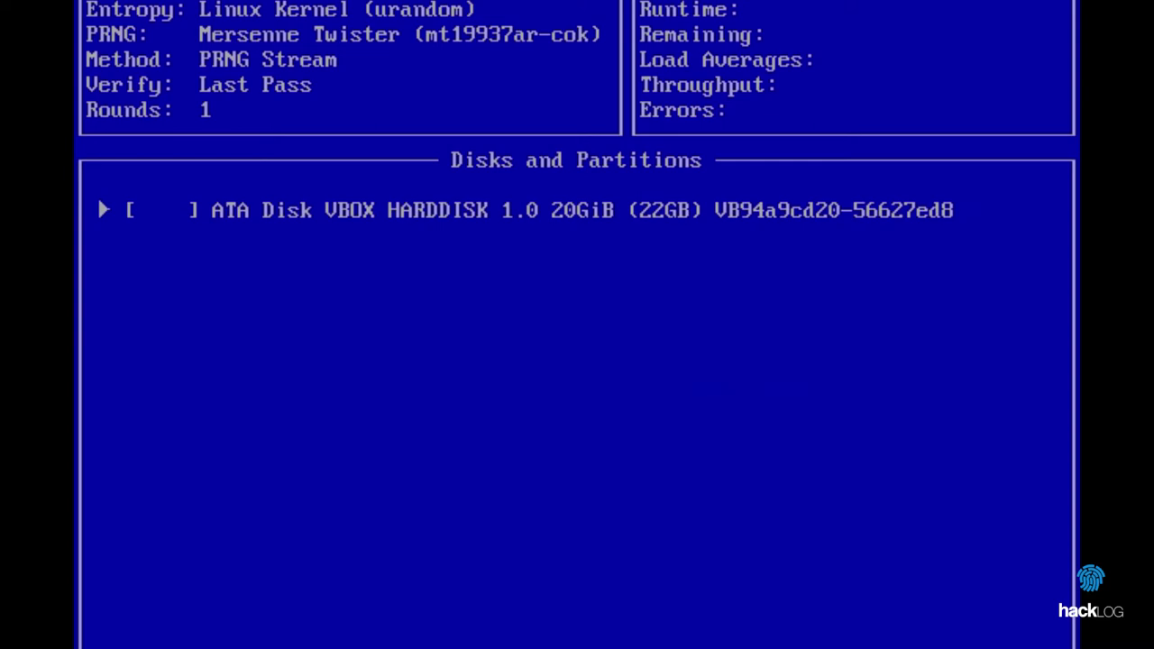
pyautogui.press('v')
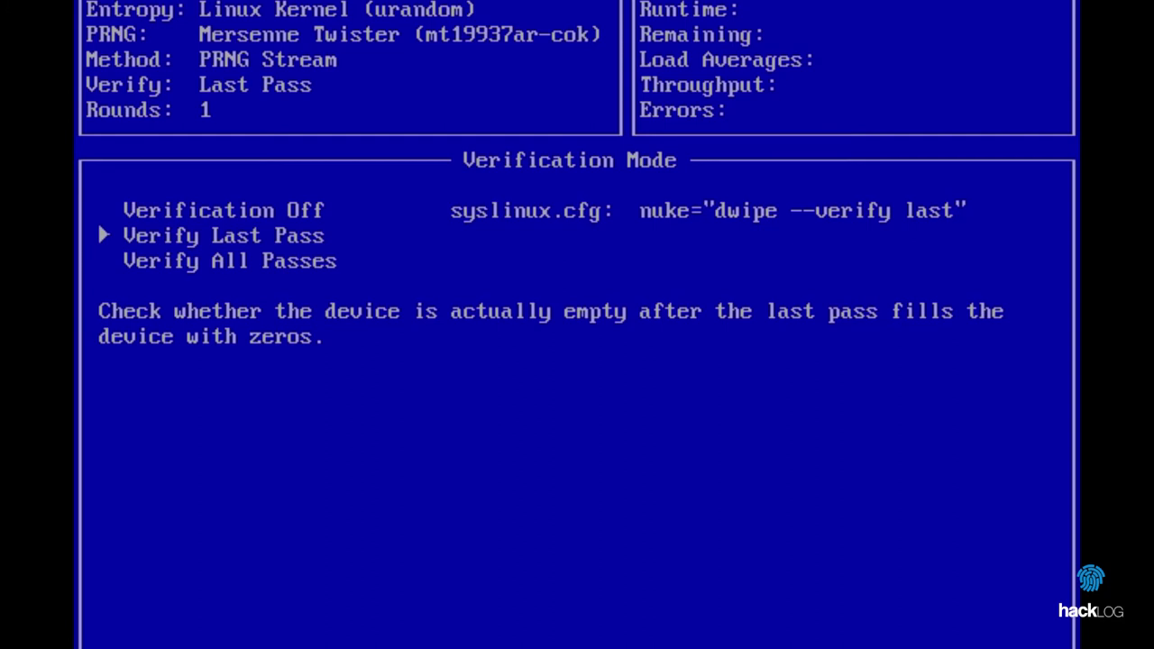
pyautogui.press('Down')
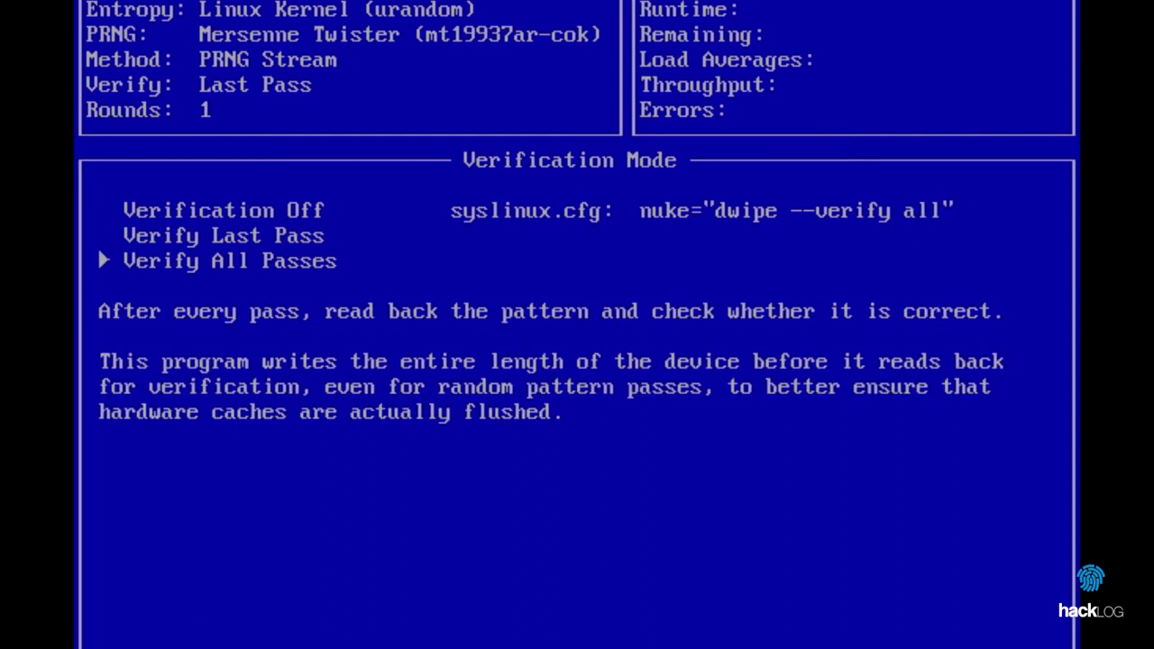
pyautogui.press('Up')
pyautogui.press('Up')
pyautogui.press('Down')
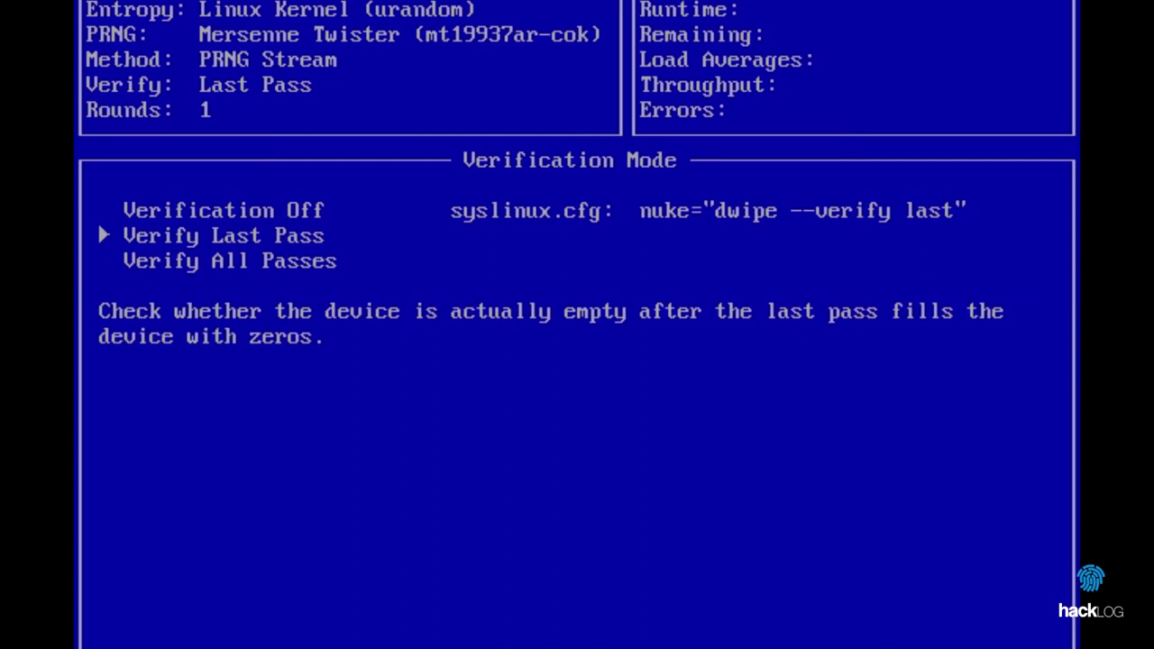
pyautogui.press('Return')
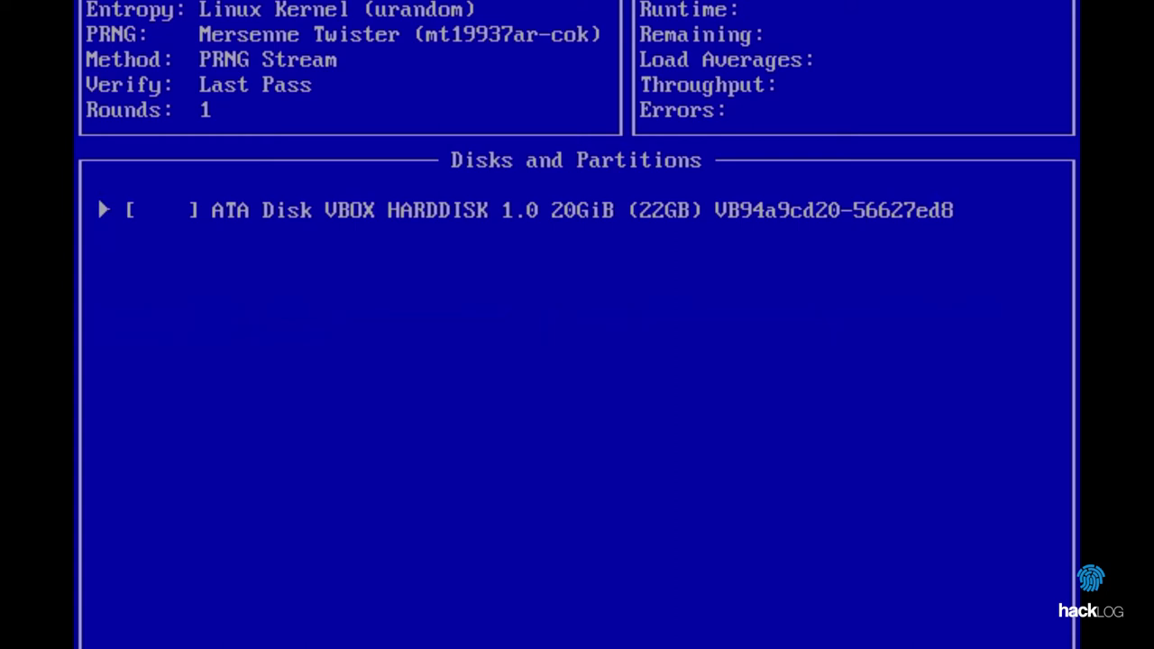
# - Change the rounds from 1 to 8 and mark the VBOX hard disk [wipe]
pyautogui.press('r')
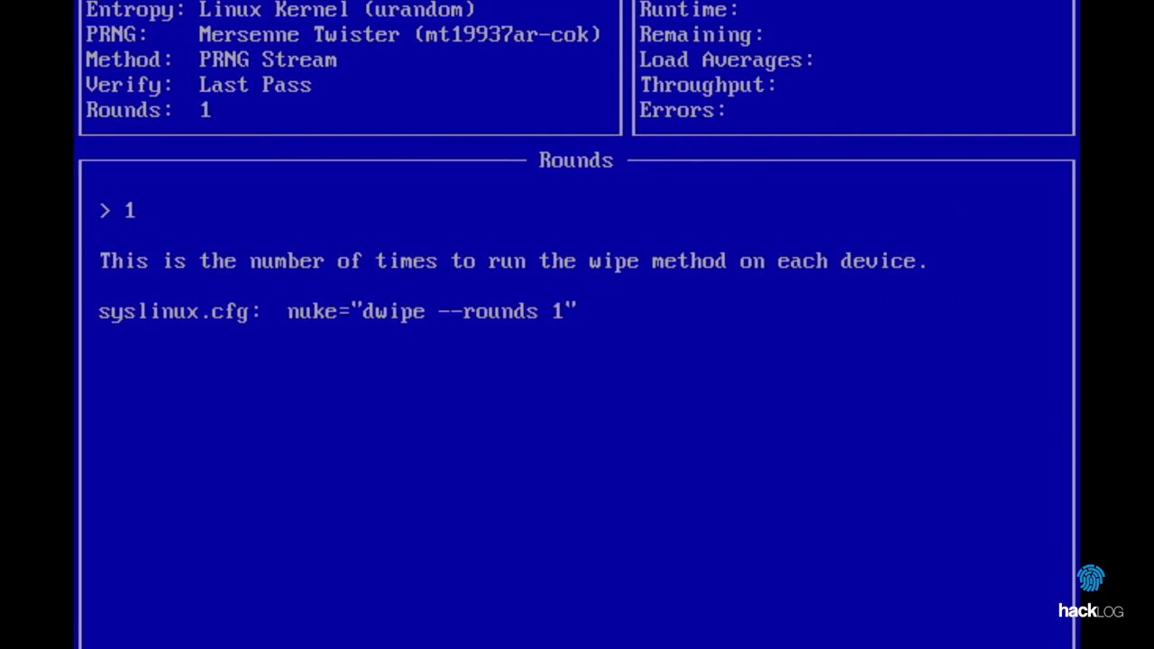
pyautogui.press('BackSpace')
pyautogui.write('8')
pyautogui.press('Return')
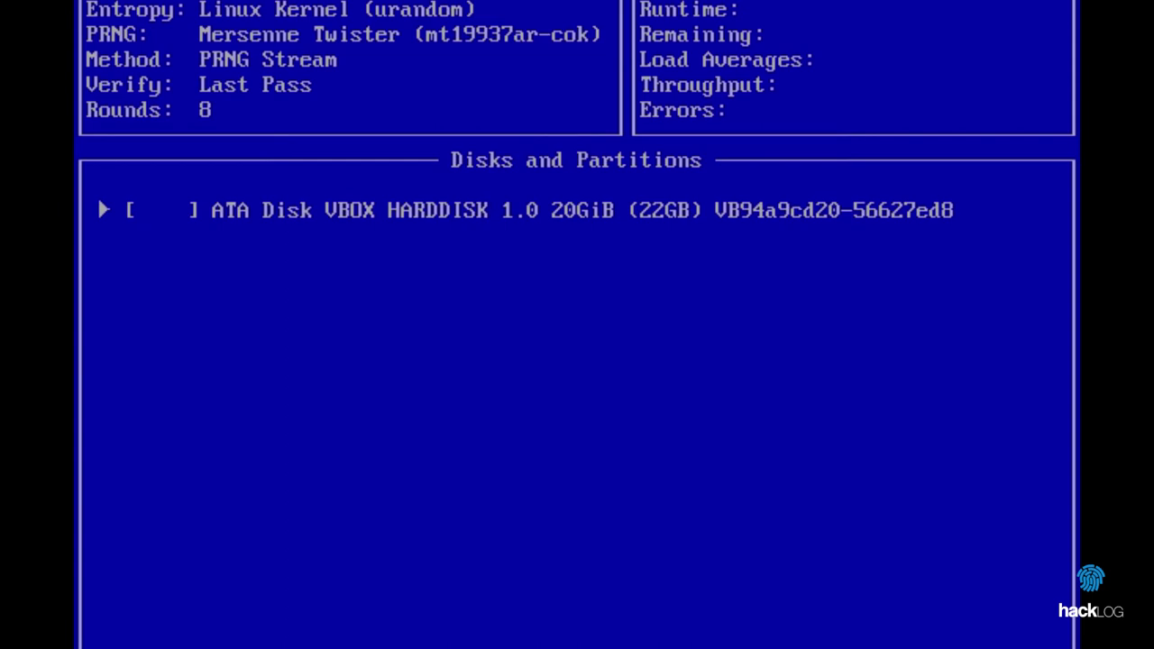
pyautogui.press('space')
# - Launch the 8-round PRNG Stream wipe of the 20 GiB VBOX disk
pyautogui.hotkey('shift', 's')
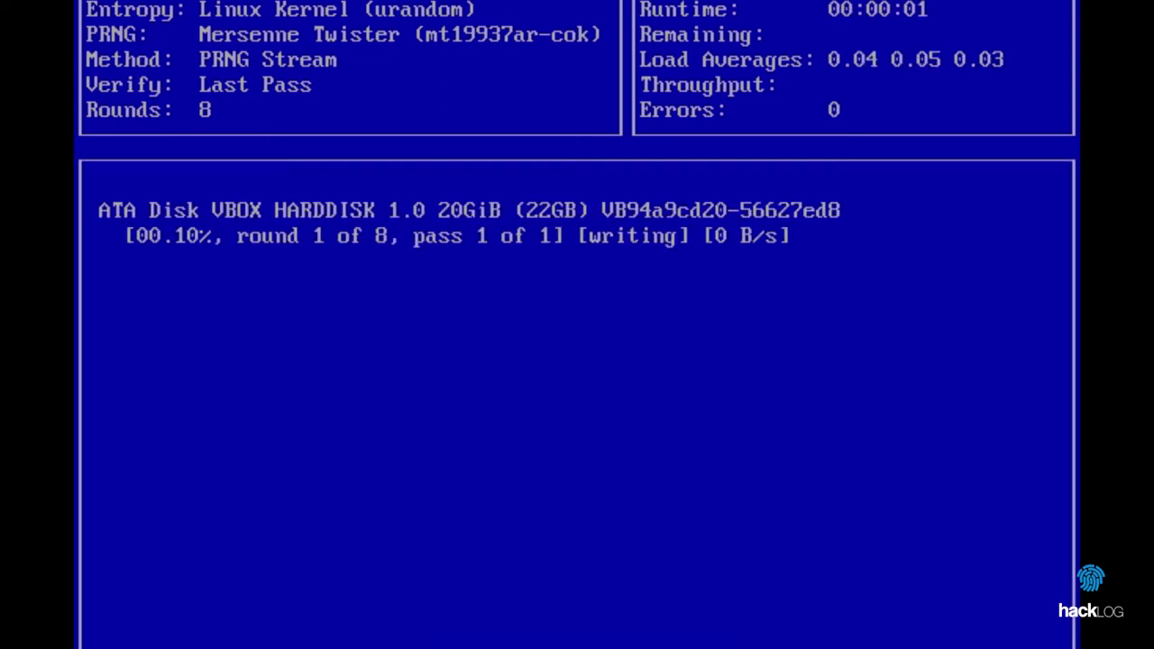